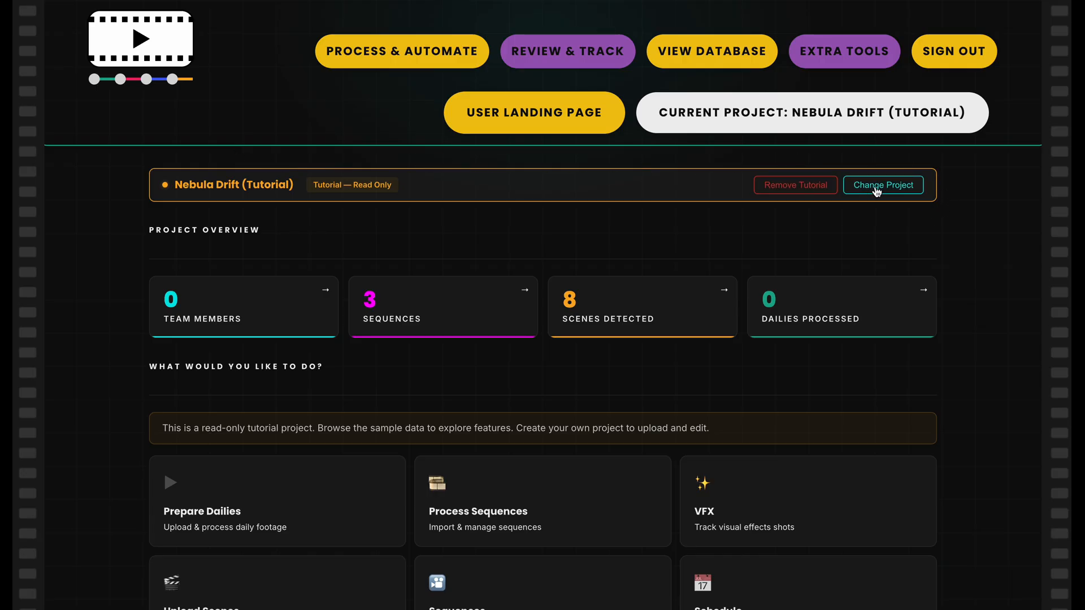
# Change away from the tutorial project and start creating a new project
pyautogui.moveTo(981, 131)
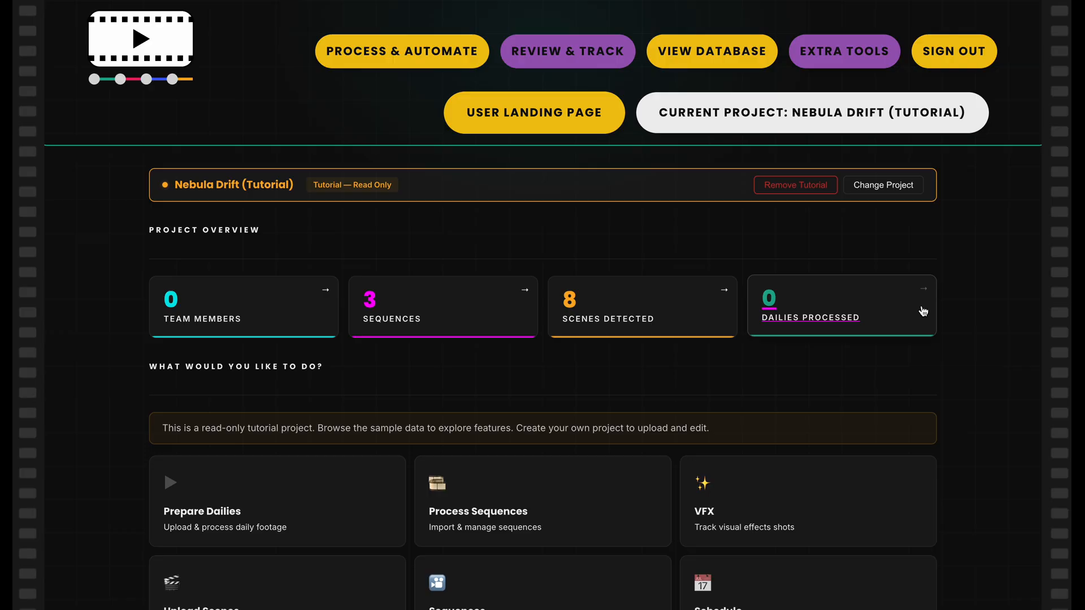
pyautogui.moveTo(911, 134)
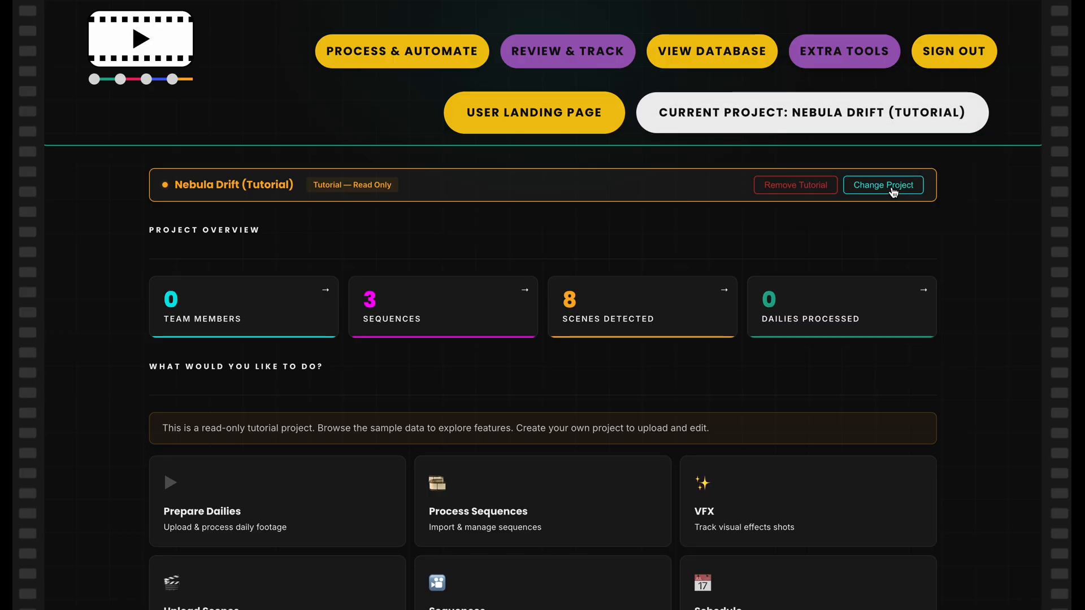
pyautogui.click(891, 187)
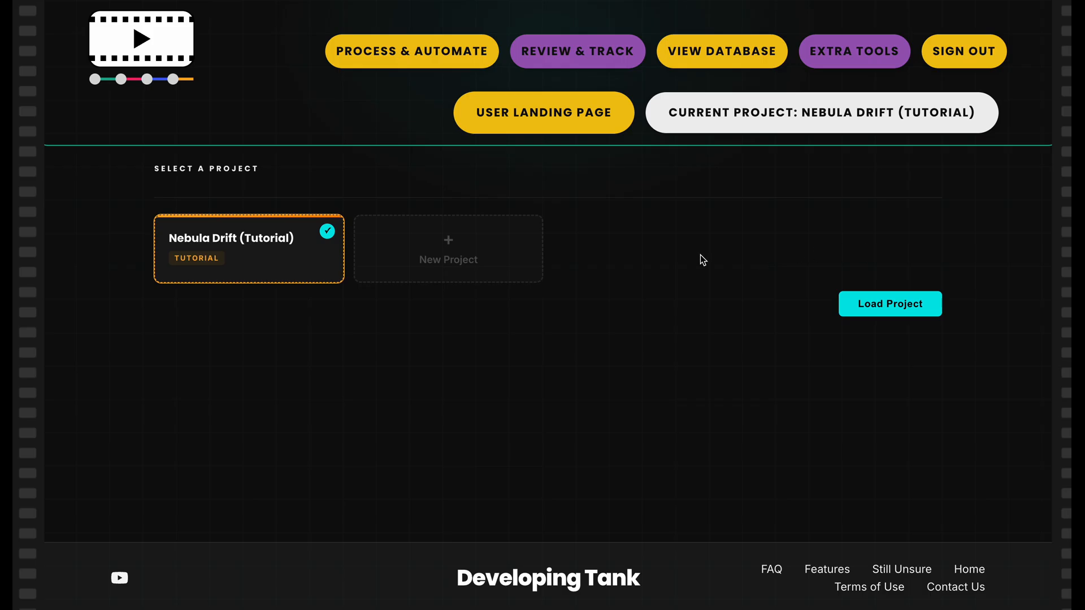
pyautogui.click(532, 263)
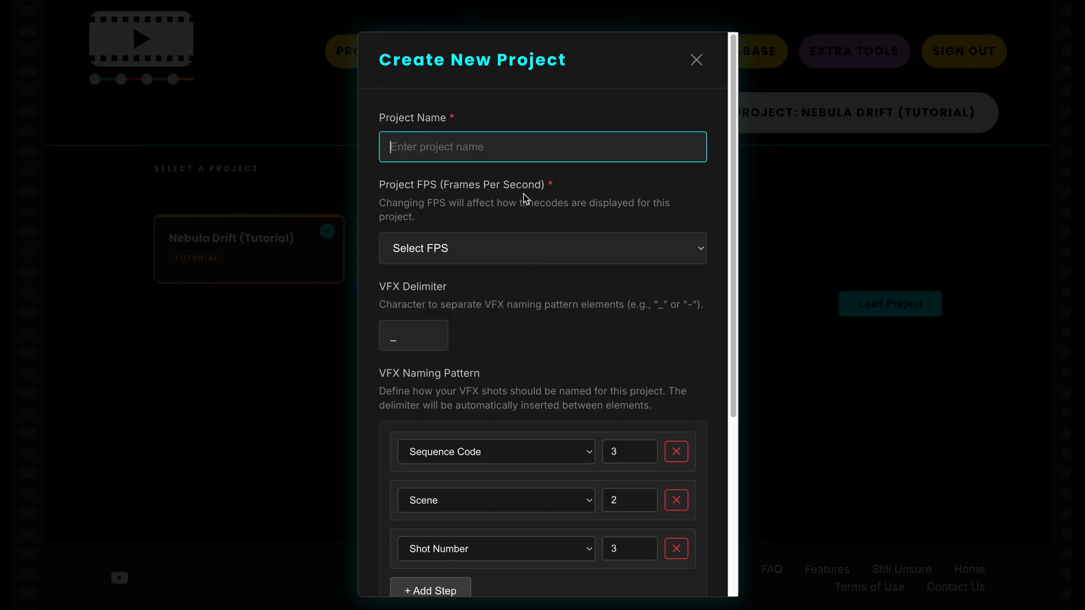
# Name the new project My First Great Project and set its frame rate to 23.976 (23.98) FPS
pyautogui.write('My')
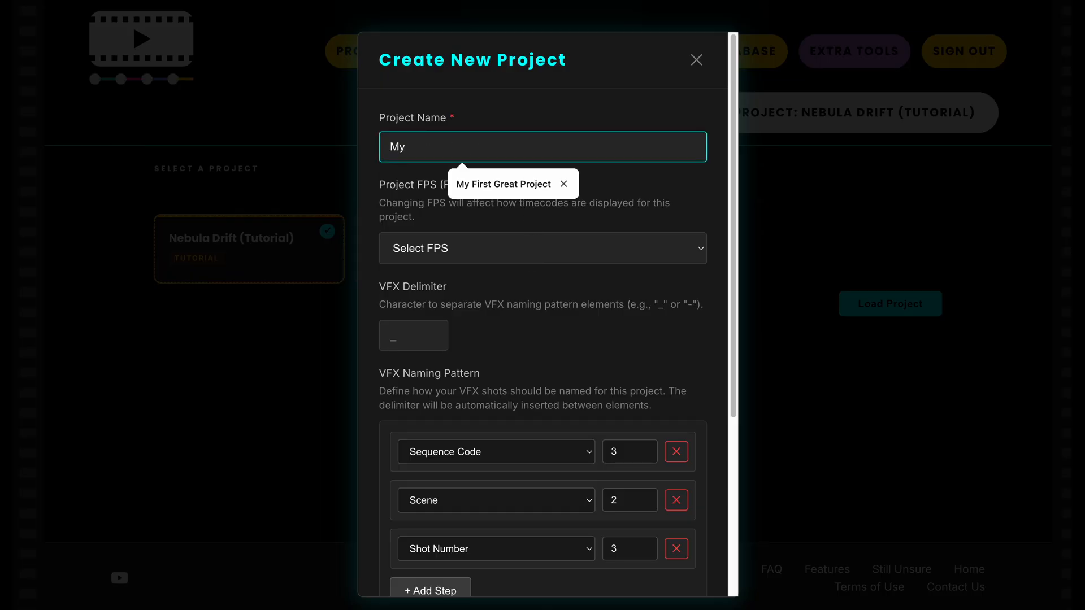
pyautogui.press('Down')
pyautogui.press('Return')
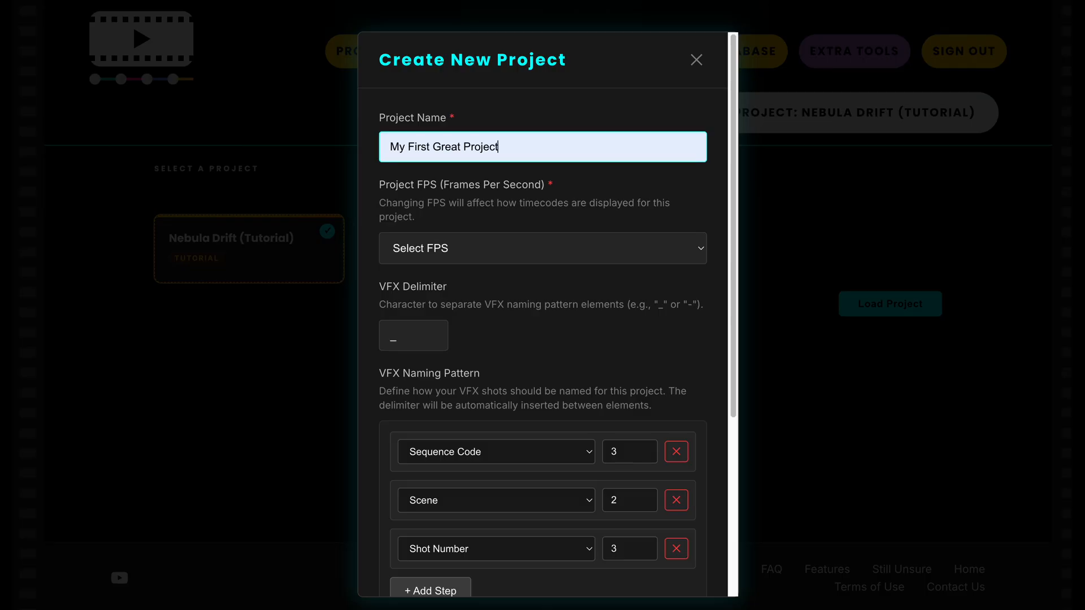
pyautogui.click(517, 258)
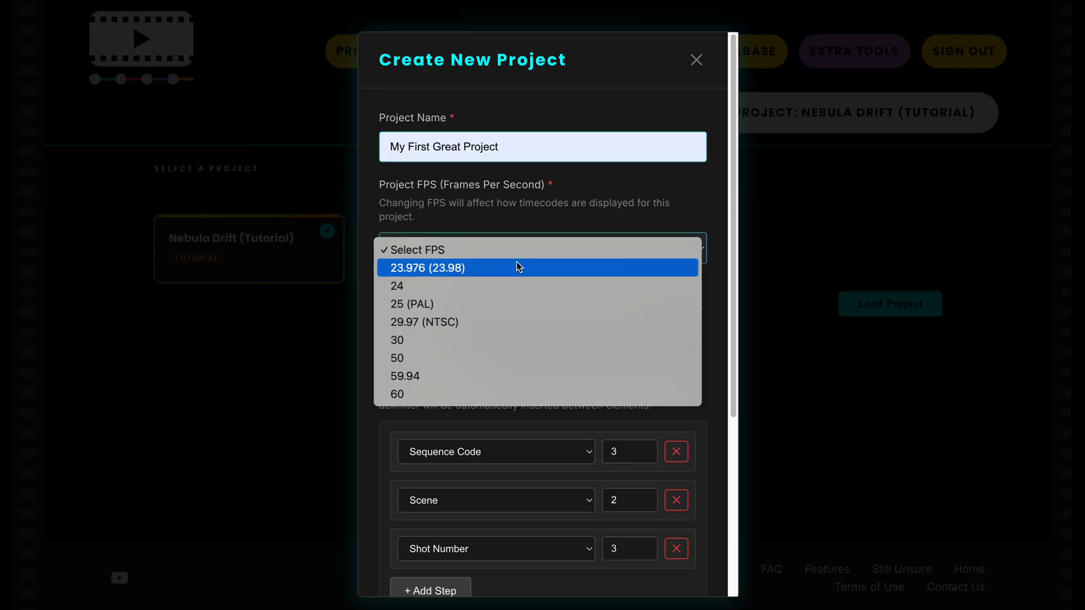
pyautogui.click(517, 269)
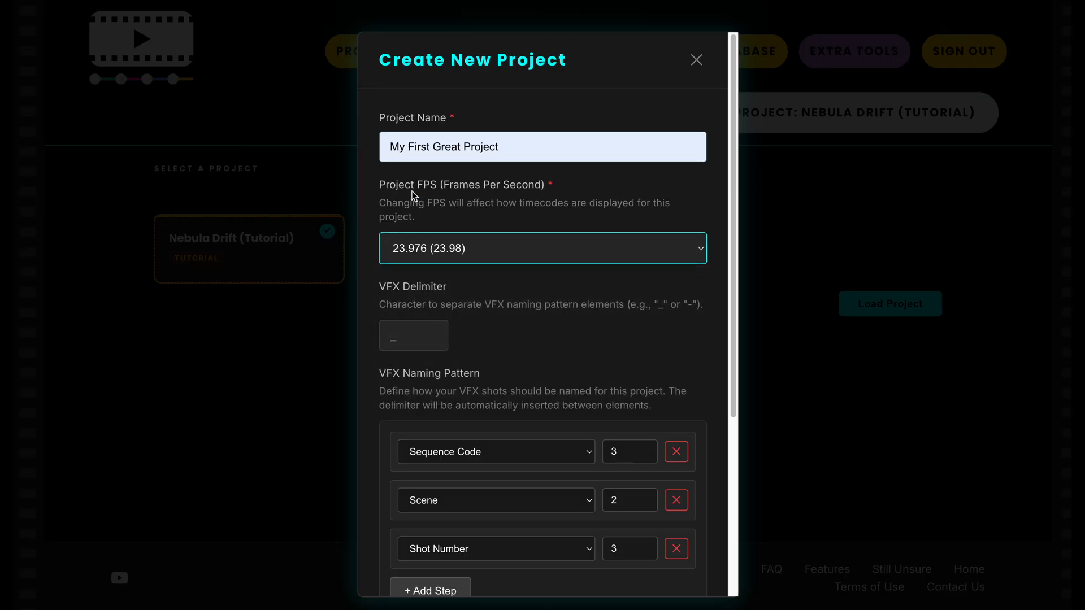
# Examine the explanations of the project FPS and VFX delimiter settings for the new project
pyautogui.moveTo(412, 192); pyautogui.dragTo(549, 190)
pyautogui.moveTo(386, 291); pyautogui.dragTo(452, 297)
pyautogui.click(453, 298)
pyautogui.scroll(-2, 453, 301)
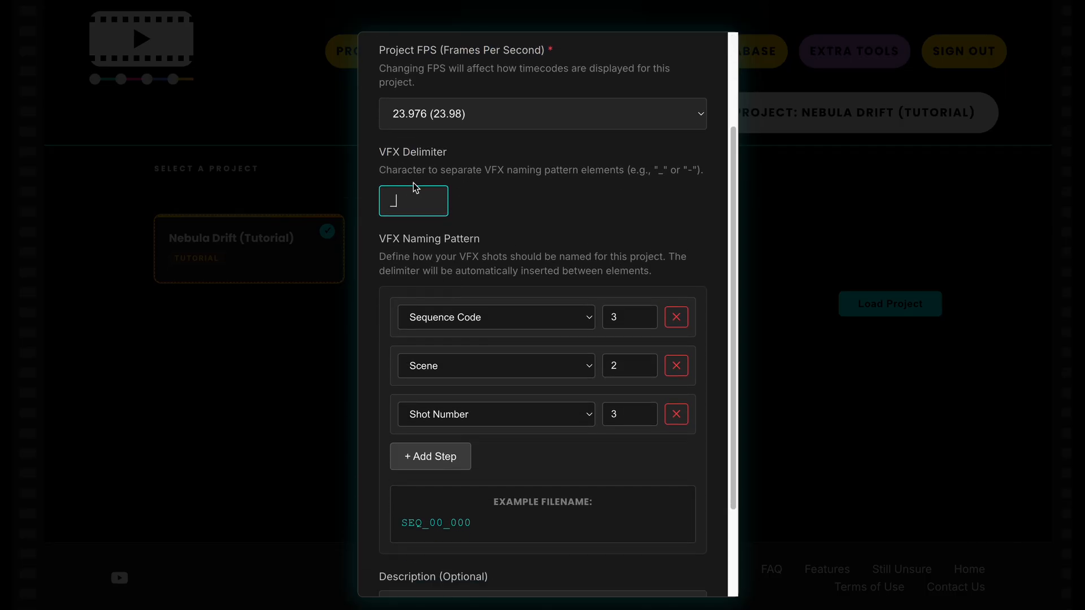
pyautogui.moveTo(386, 153); pyautogui.dragTo(434, 151)
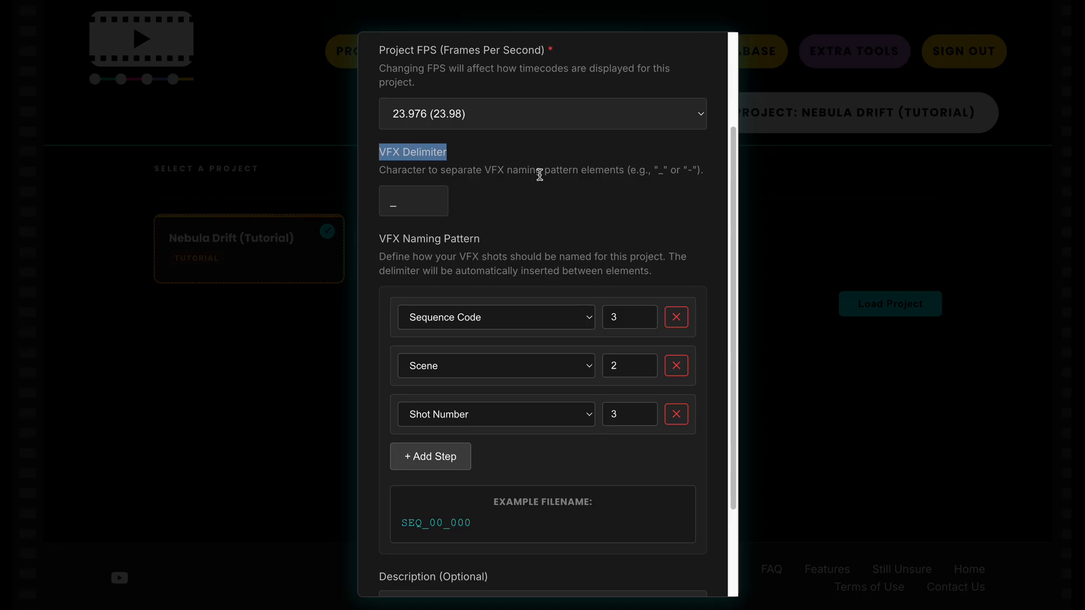
pyautogui.click(542, 175)
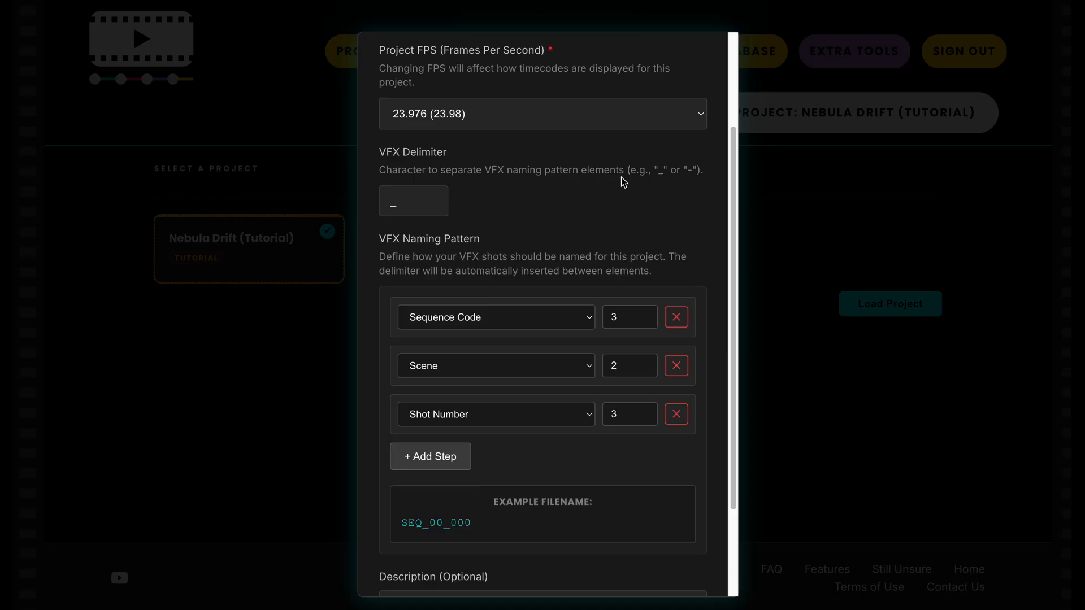
pyautogui.click(424, 200)
pyautogui.scroll(-2, 474, 421)
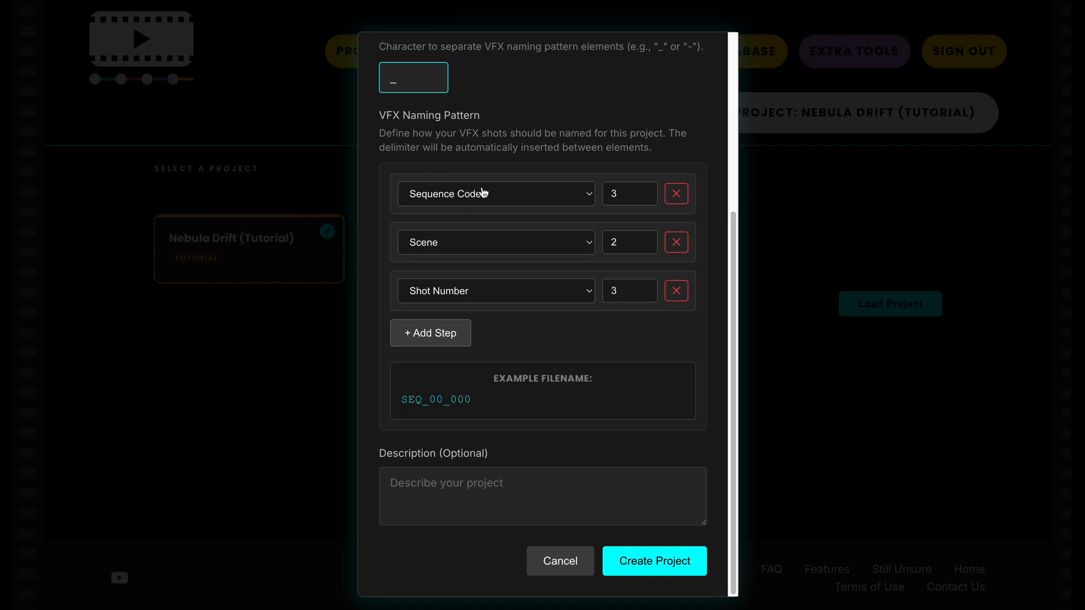
# Examine which element types are available for each part of the VFX naming pattern
pyautogui.click(495, 203)
pyautogui.click(495, 204)
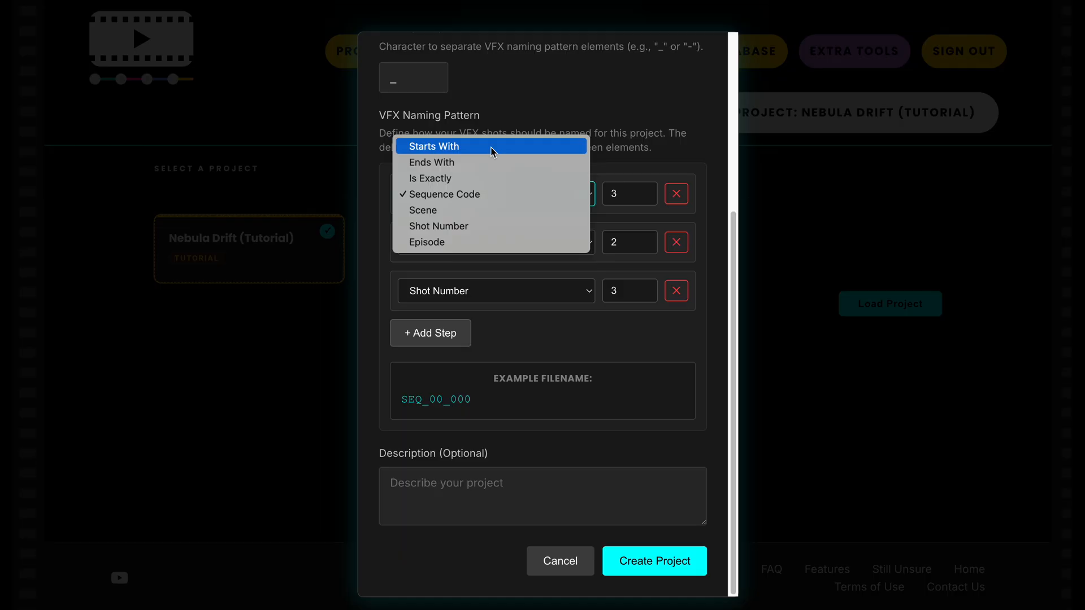
pyautogui.click(516, 127)
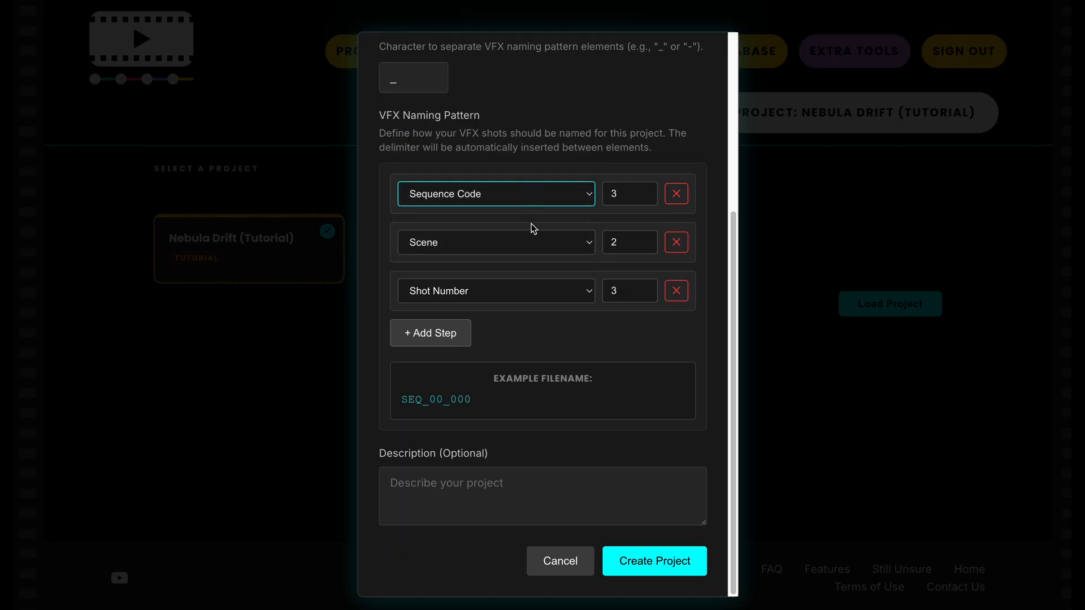
pyautogui.click(533, 241)
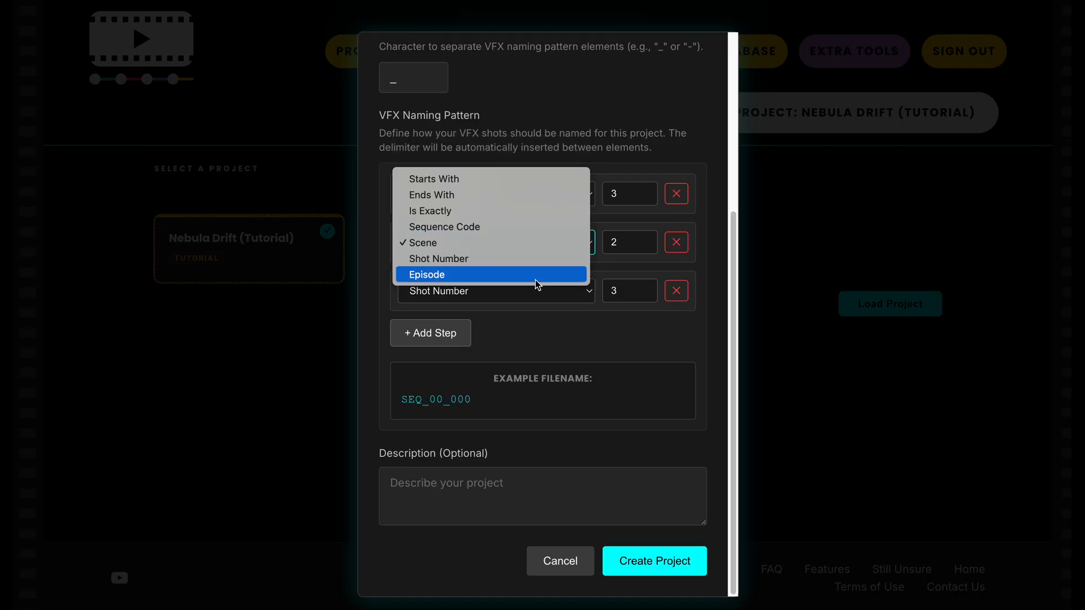
pyautogui.click(561, 358)
pyautogui.click(499, 294)
pyautogui.click(599, 330)
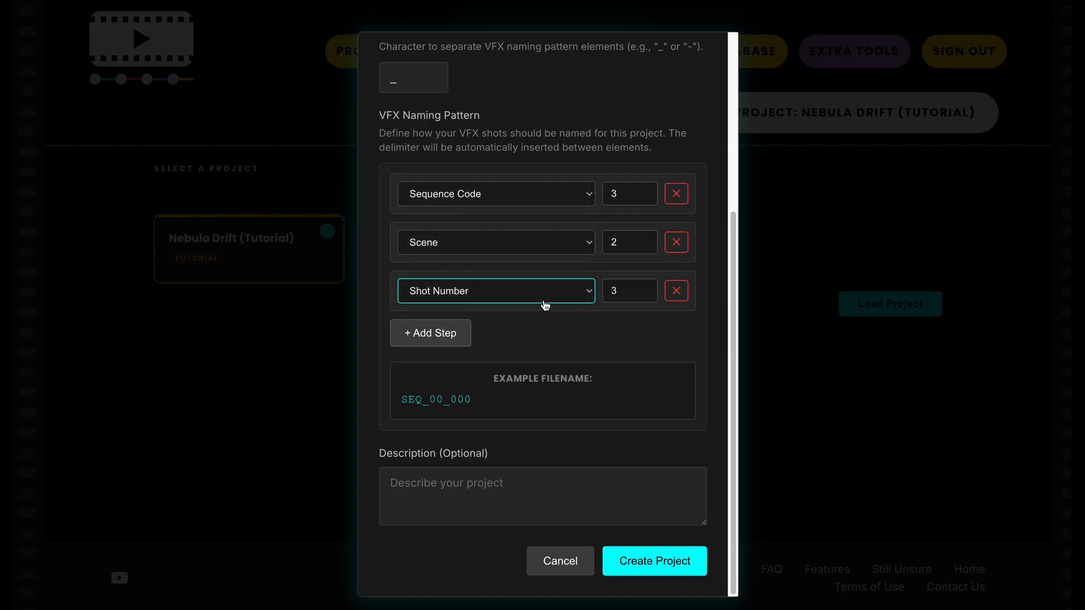
pyautogui.click(522, 242)
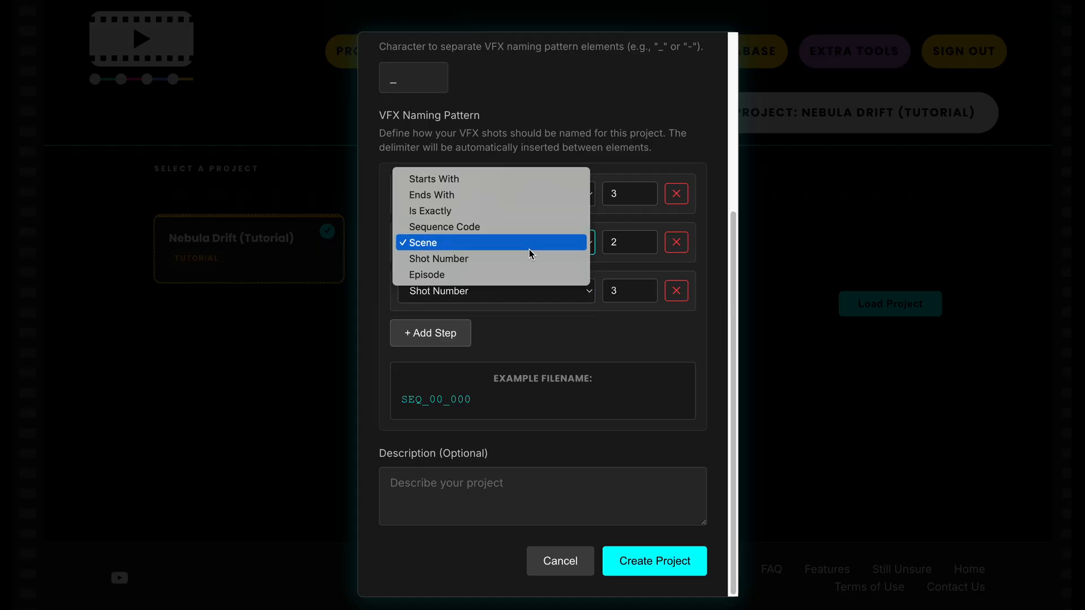
pyautogui.click(529, 249)
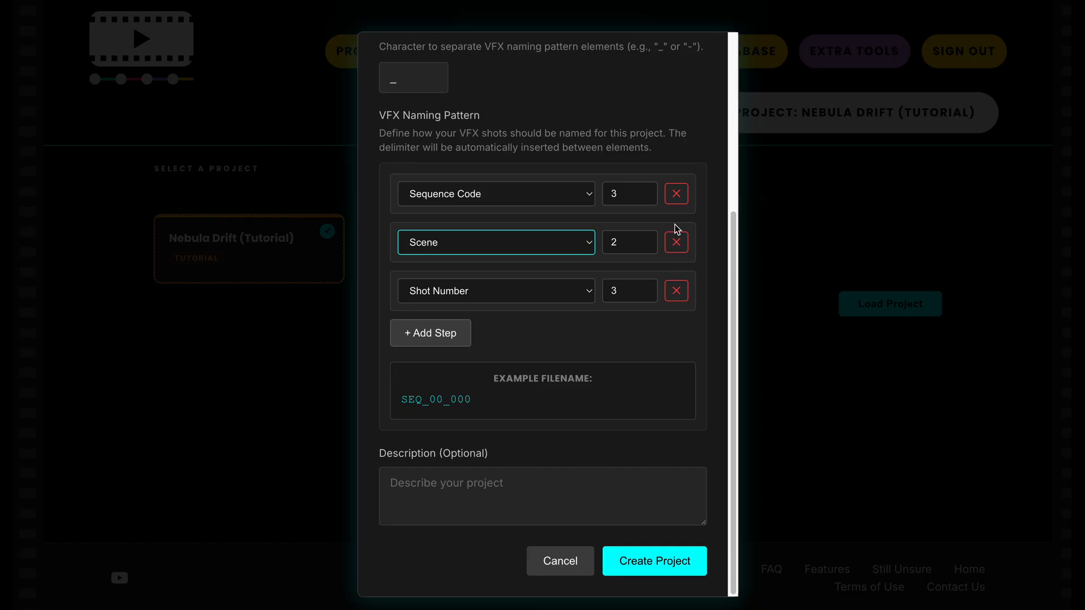
# Try another length for the Sequence Code element of the naming pattern and return it to 3
pyautogui.click(644, 195)
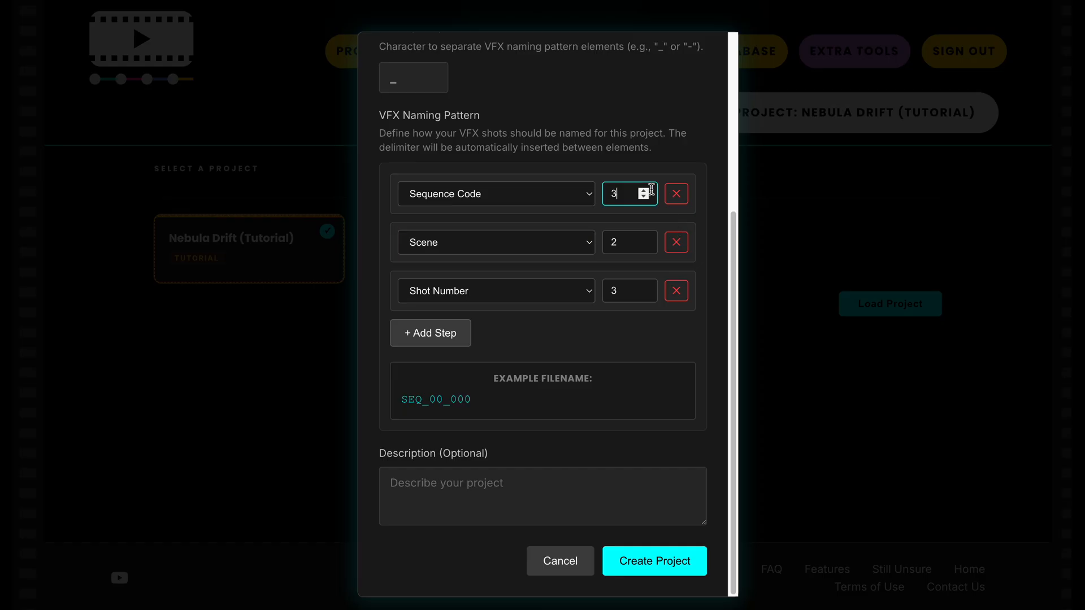
pyautogui.click(643, 191)
pyautogui.click(644, 192)
pyautogui.click(645, 198)
pyautogui.click(645, 197)
# Try Ends With and Is Exactly as the second naming pattern element, and set it back to Scene
pyautogui.click(514, 250)
pyautogui.click(514, 195)
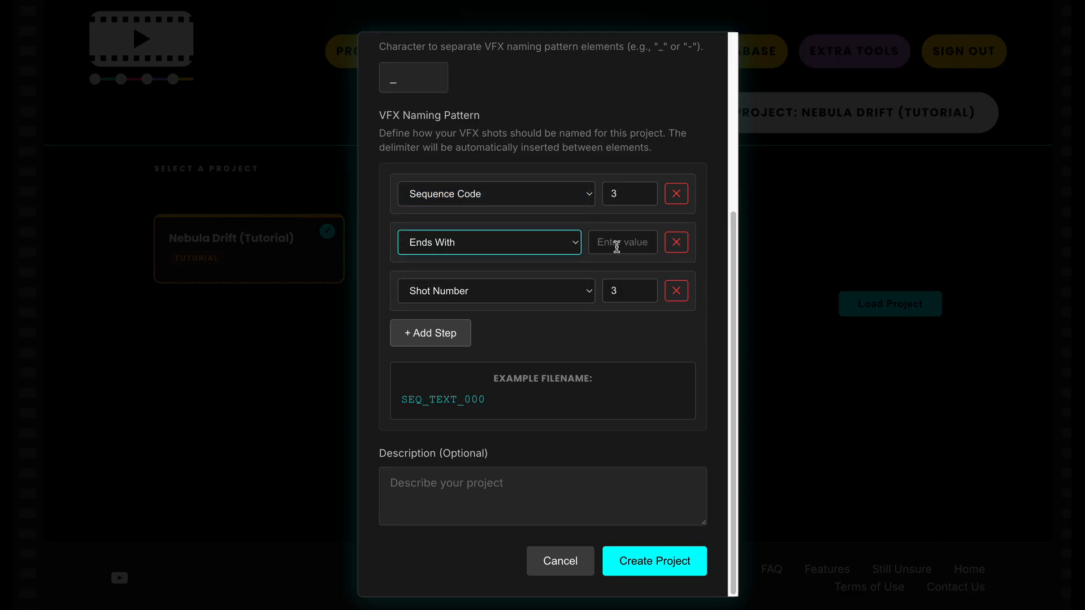
pyautogui.click(621, 247)
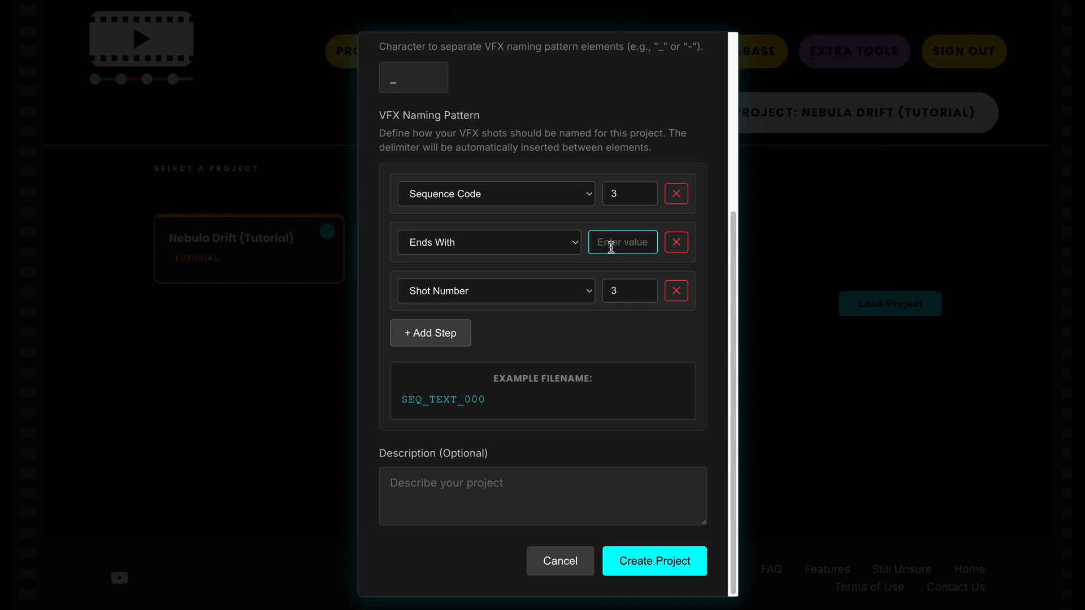
pyautogui.click(554, 243)
pyautogui.click(551, 257)
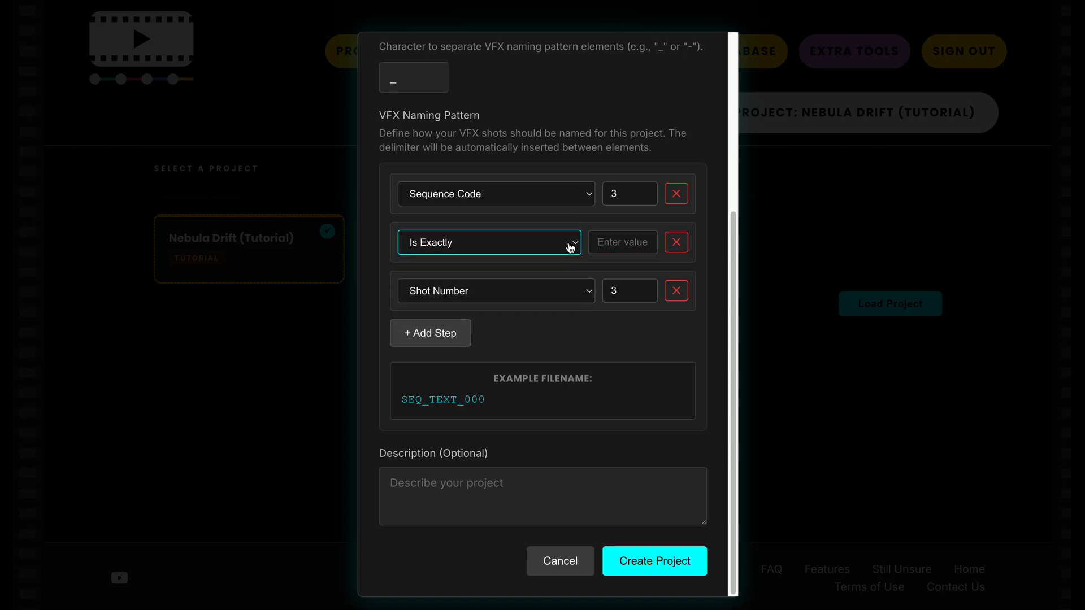
pyautogui.click(571, 244)
pyautogui.click(568, 273)
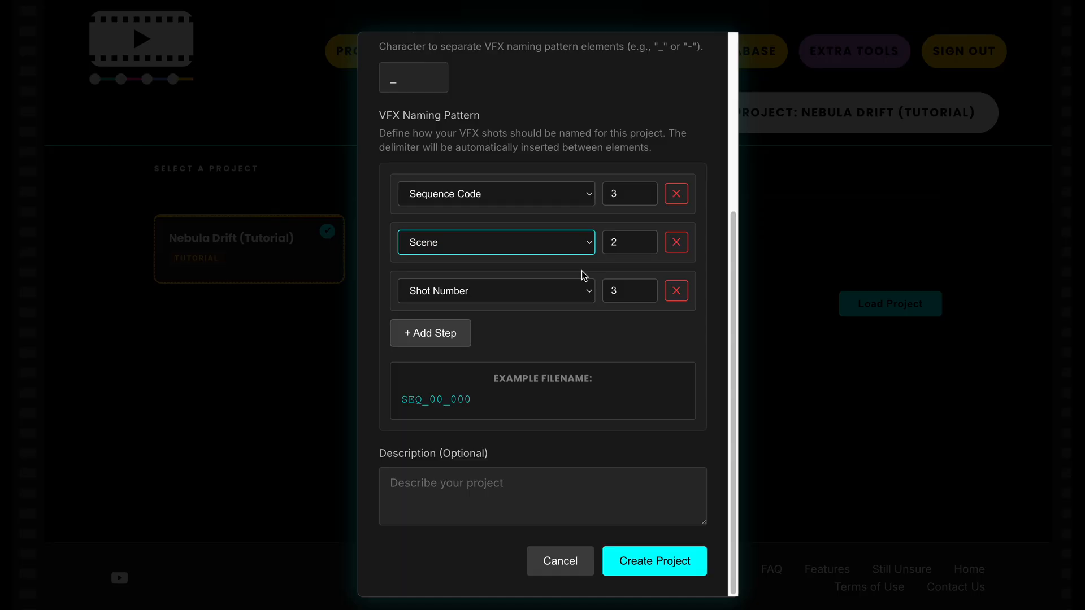
# Try a length of 3 for the Scene element, check the example filename, and restore the length to 2
pyautogui.click(643, 239)
pyautogui.moveTo(422, 399); pyautogui.dragTo(445, 397)
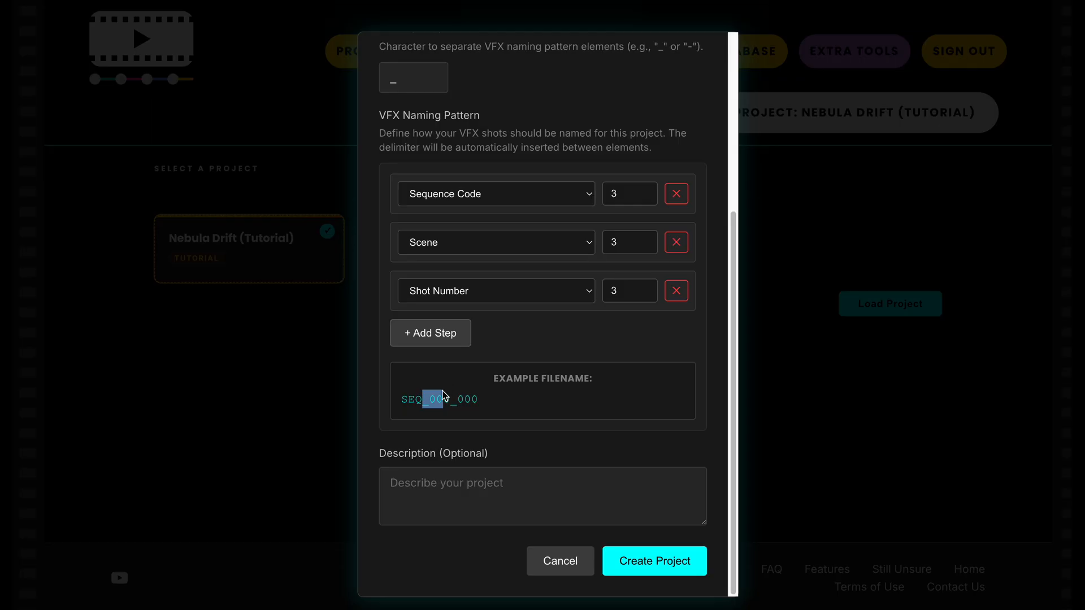
pyautogui.click(424, 398)
pyautogui.moveTo(430, 399); pyautogui.dragTo(434, 399)
pyautogui.click(643, 245)
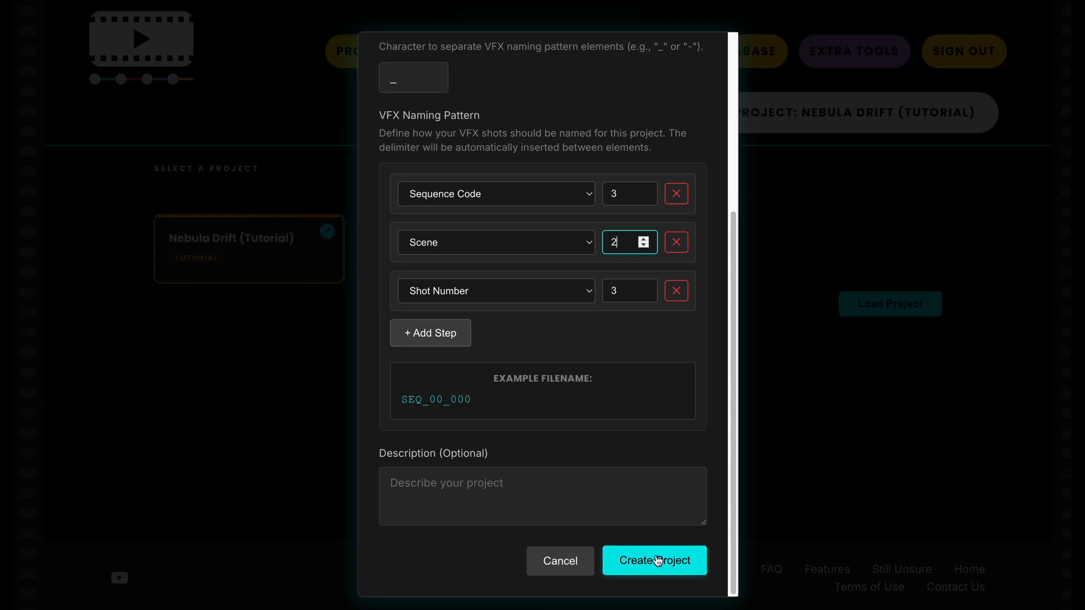
# Create the project and go from its team members overview to the project list
pyautogui.click(656, 561)
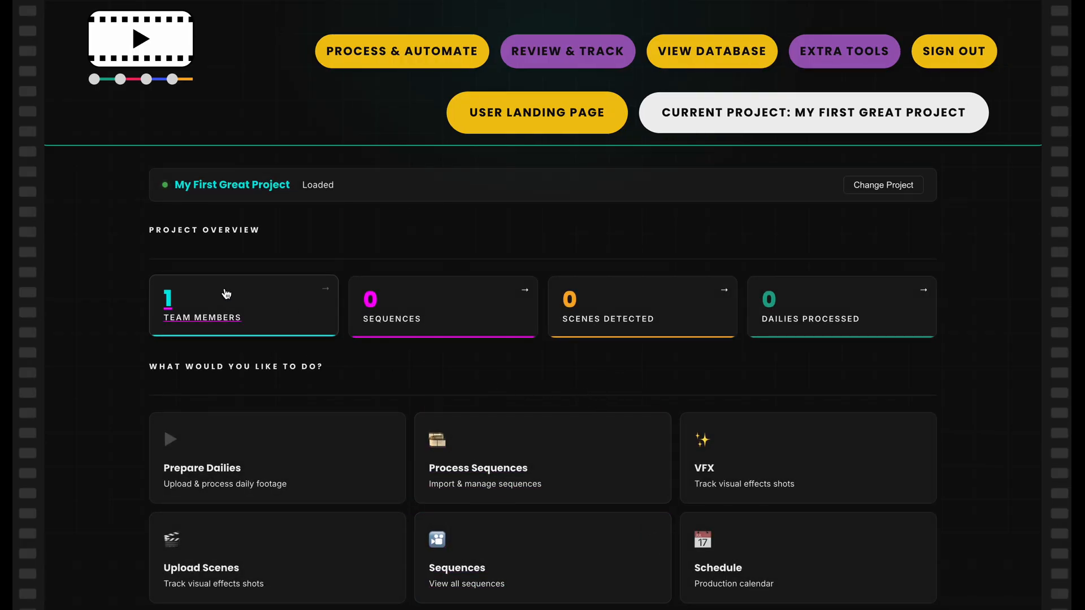
pyautogui.click(213, 309)
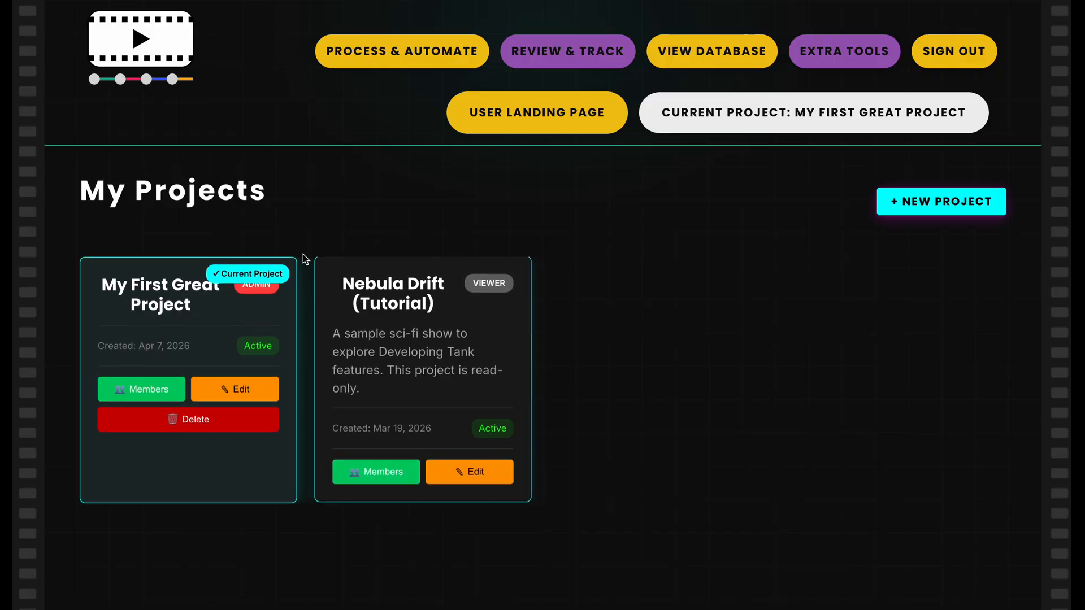
# Check the project switching options, and view and close the member details of the Nebula Drift (Tutorial) project
pyautogui.moveTo(721, 118)
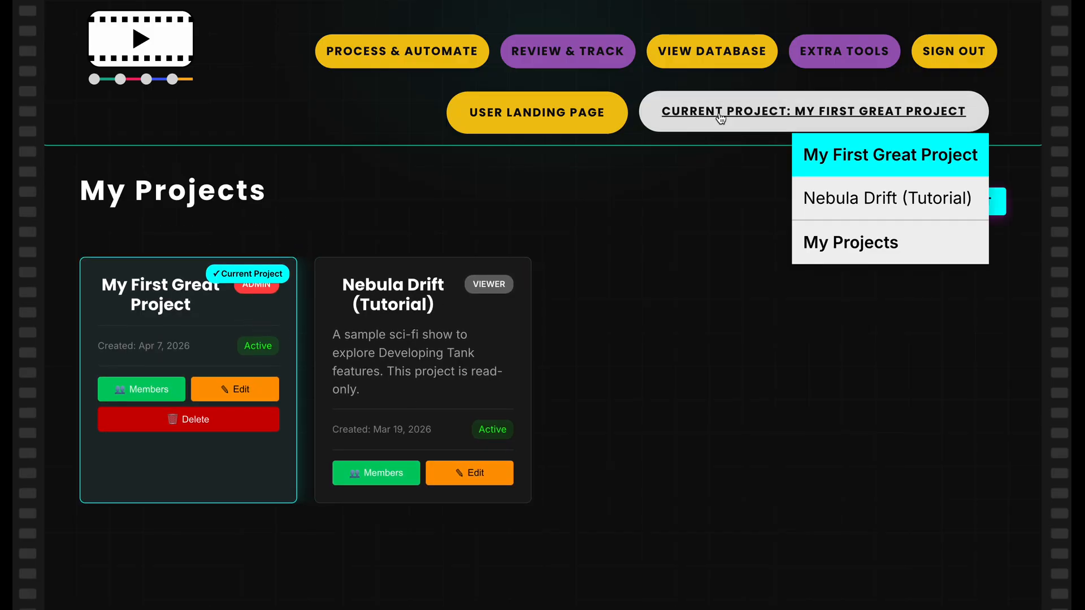
pyautogui.moveTo(808, 118)
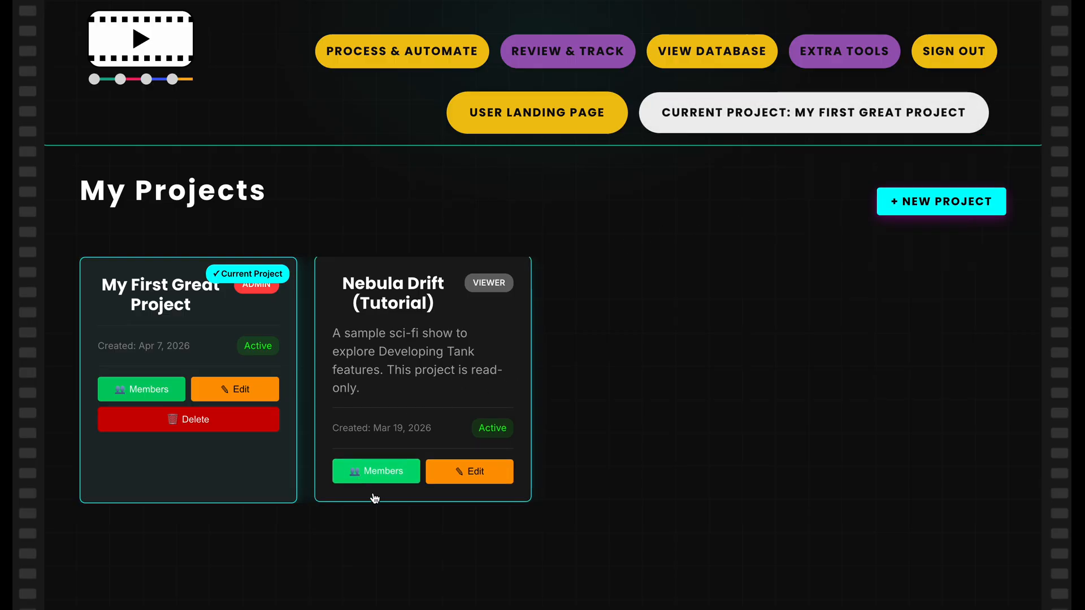
pyautogui.click(384, 473)
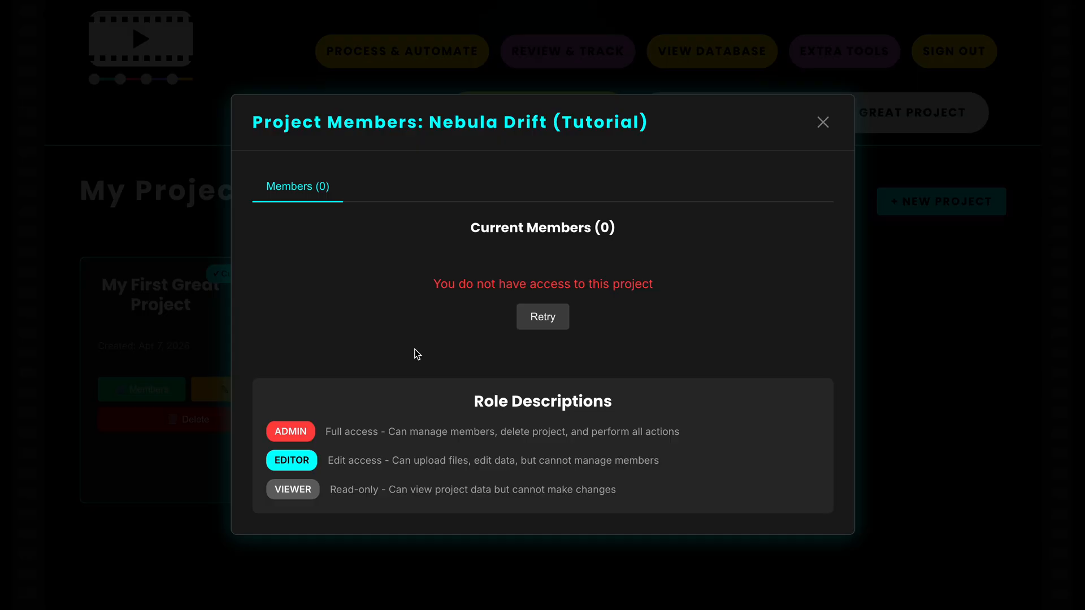
pyautogui.click(823, 122)
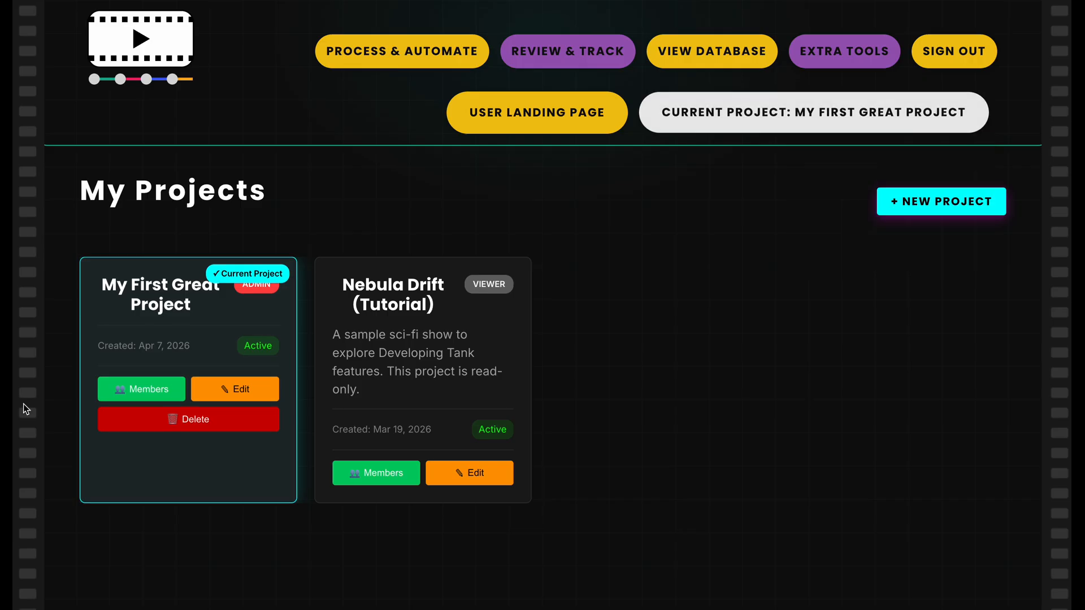
# Review the member invitation roles and pending invitations of My First Great Project, and close its member details
pyautogui.click(157, 391)
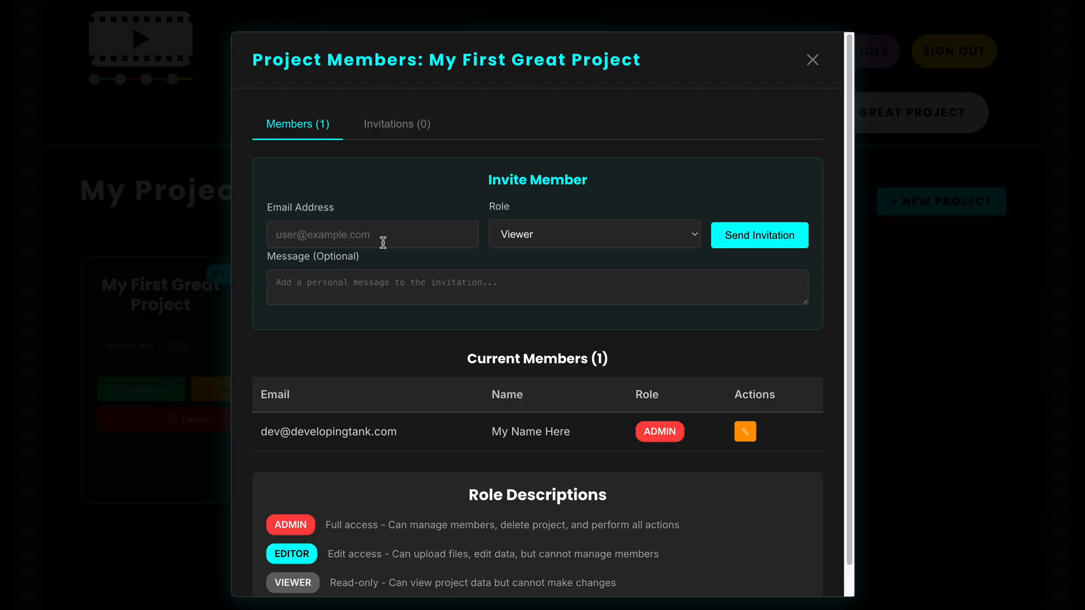
pyautogui.click(500, 235)
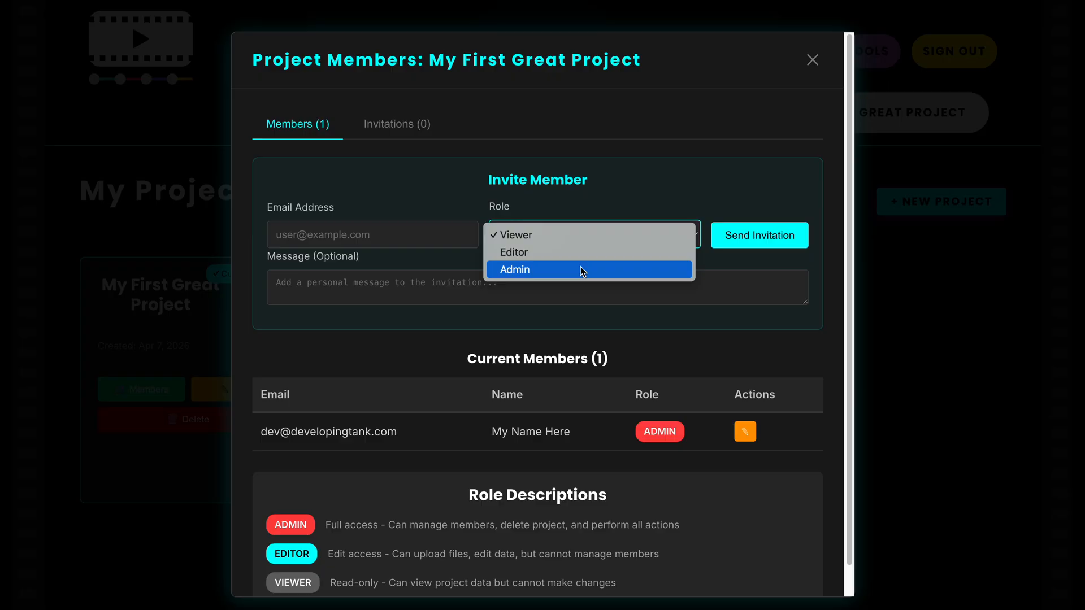
pyautogui.click(572, 198)
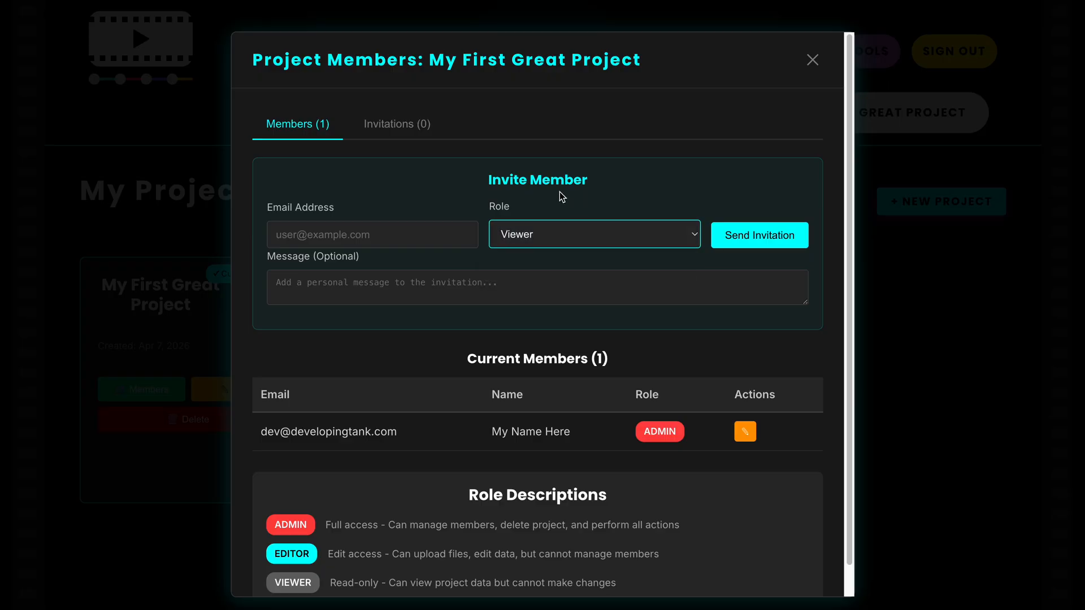
pyautogui.click(433, 129)
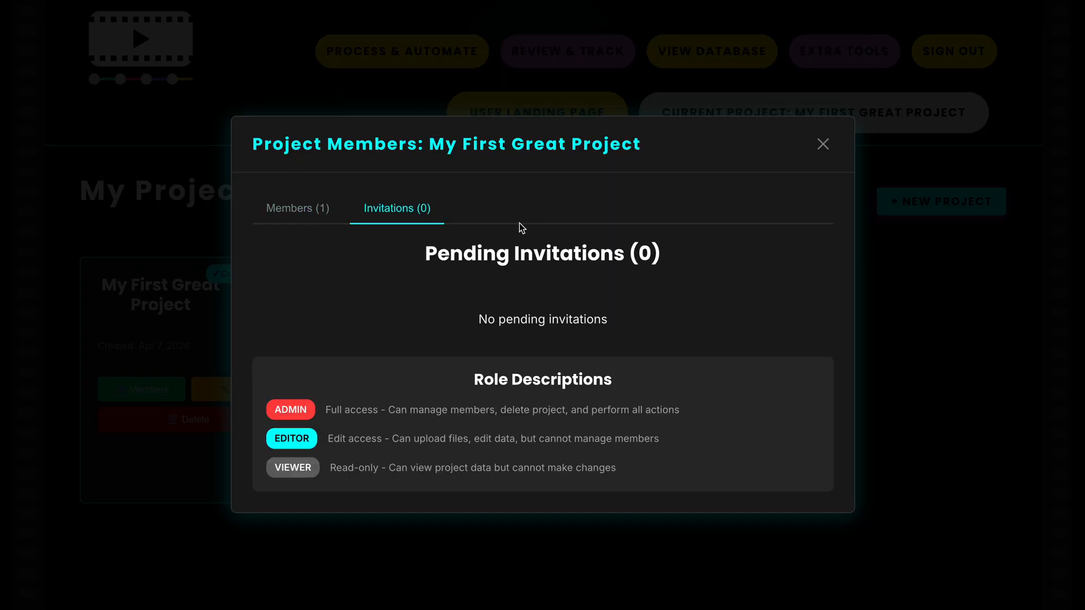
pyautogui.click(825, 145)
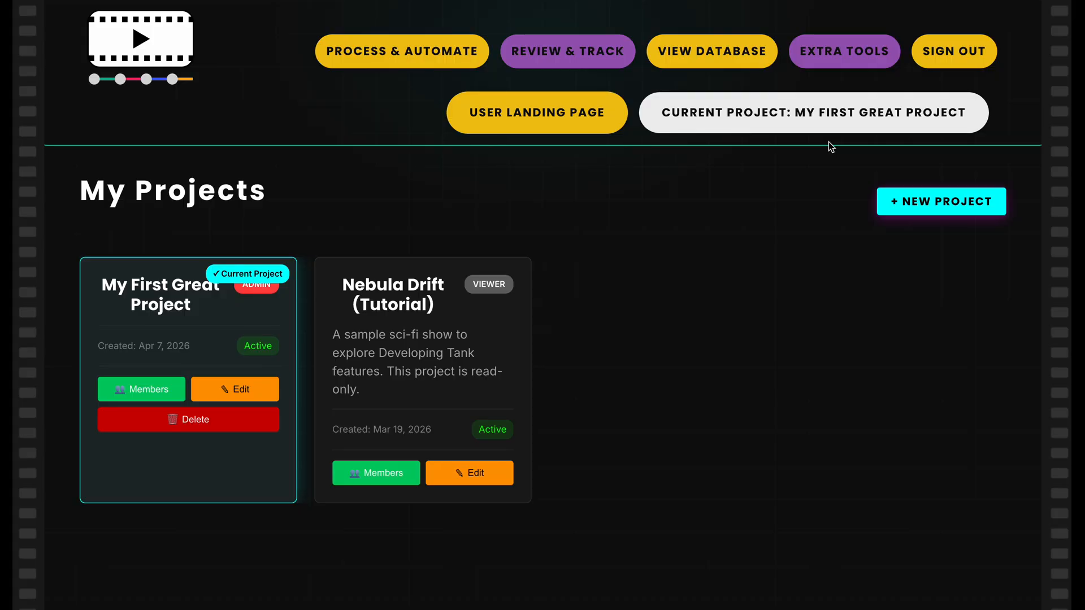
# Open the settings of My First Great Project for editing and review its naming pattern and description
pyautogui.click(265, 375)
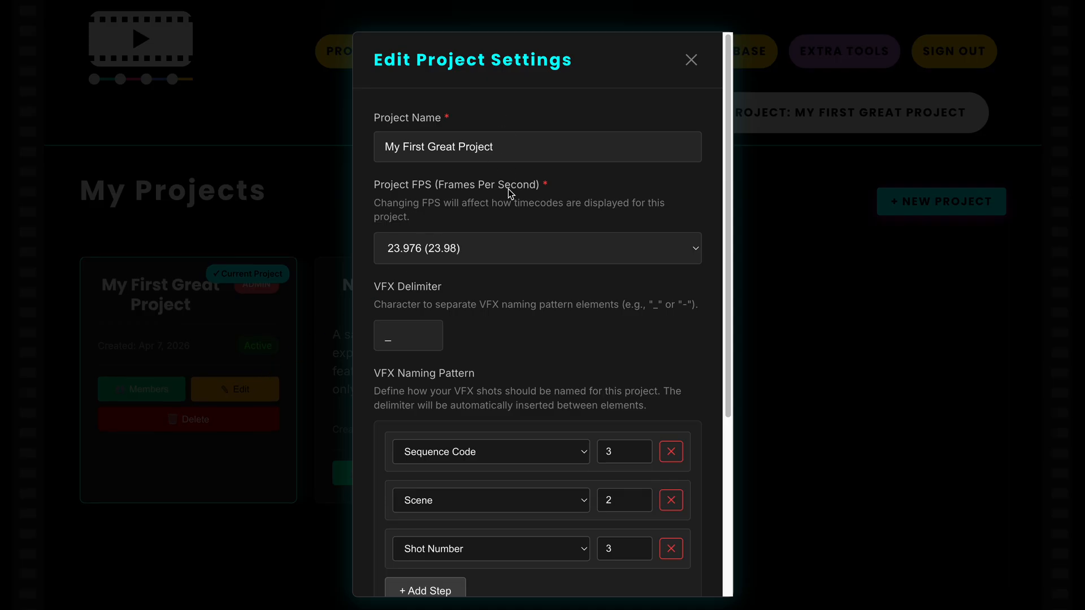
pyautogui.scroll(-5, 495, 347)
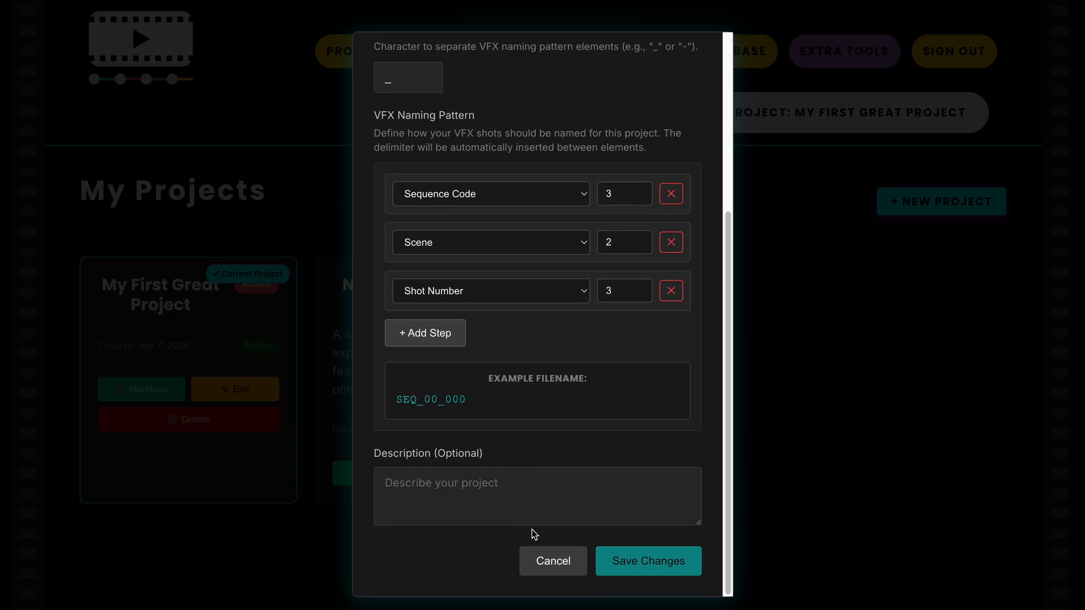